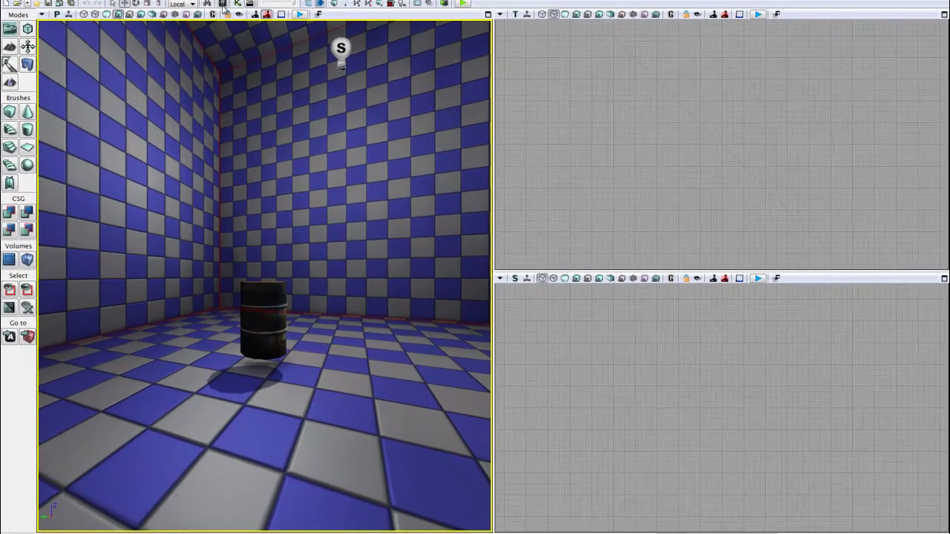
Pick RB_CylindricalForceActor under Physics in Actor Classes and right-click the floor beneath the barrel
click(247, 29)
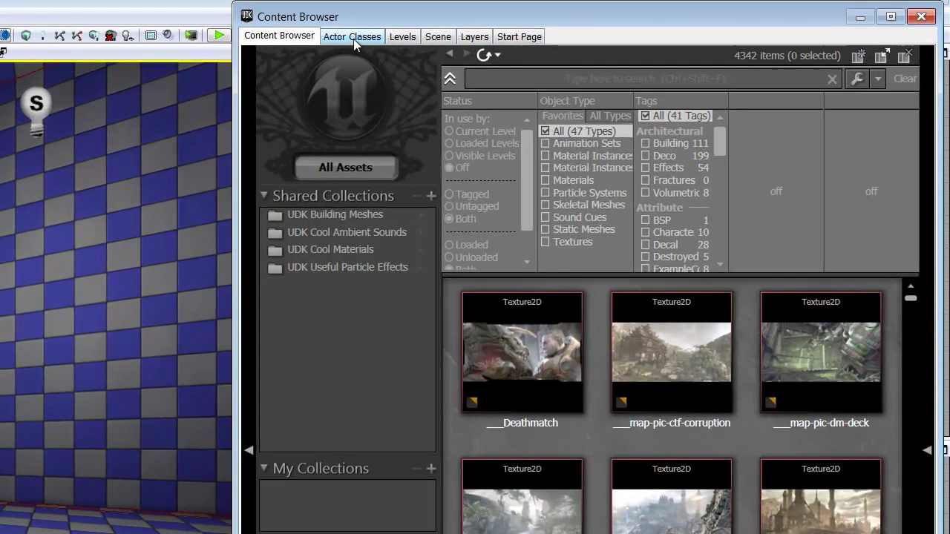
click(406, 28)
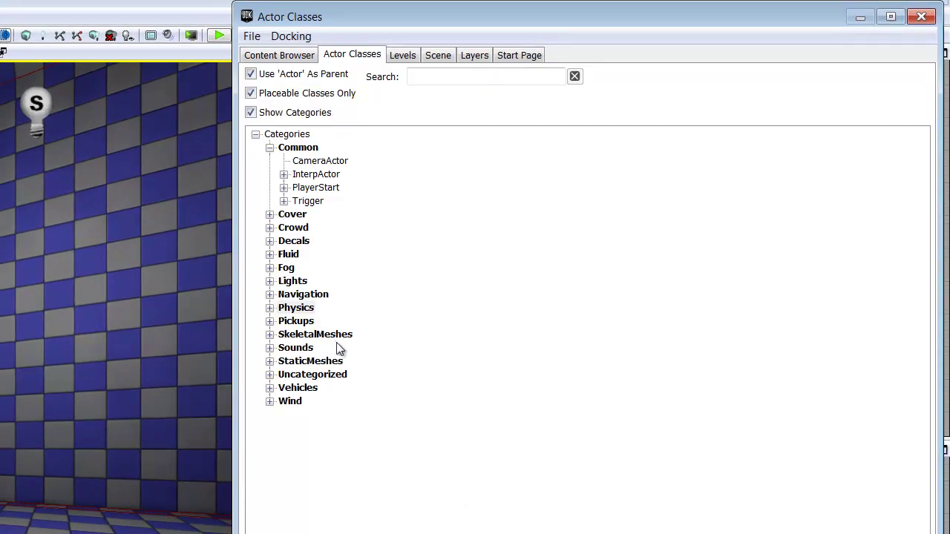
click(270, 309)
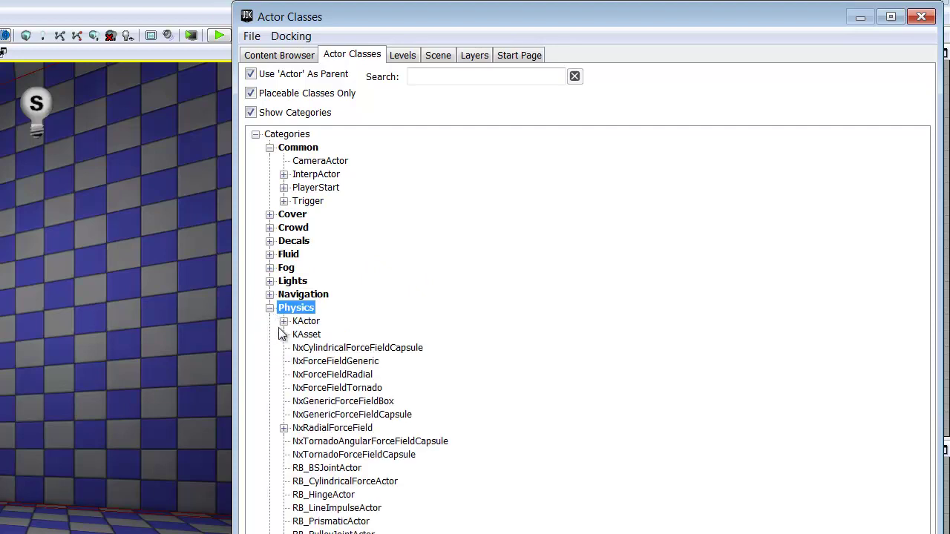
click(365, 482)
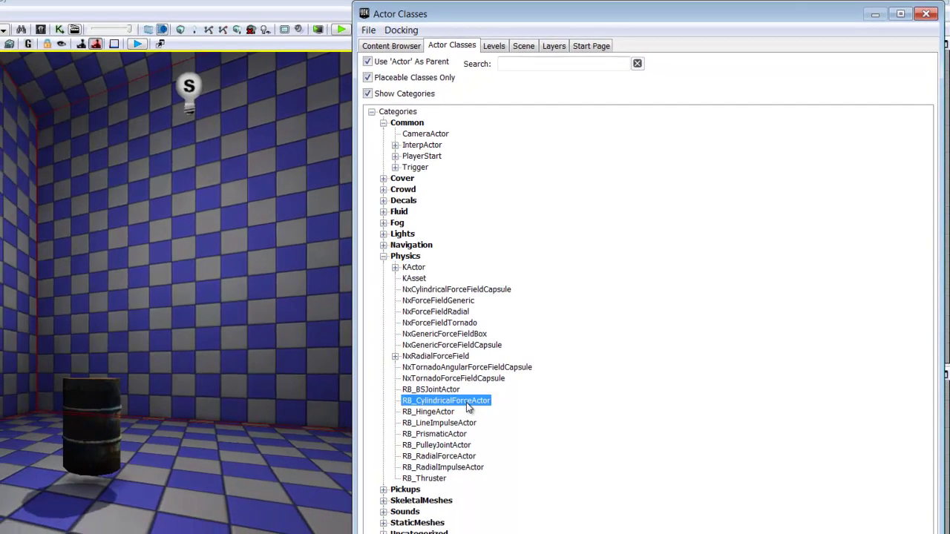
right_click(94, 507)
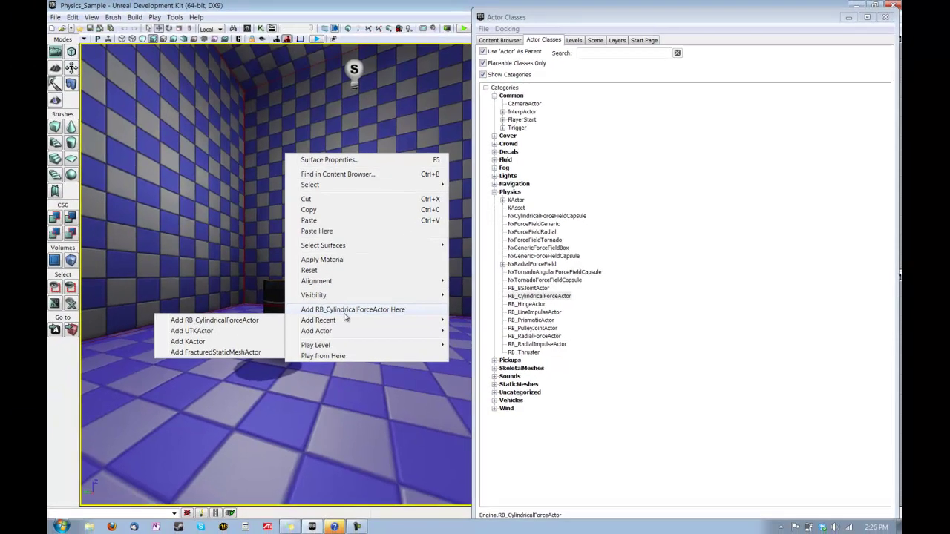
Add the cylindrical force actor at the barrel's base, select it, and close the Actor Classes list
click(282, 352)
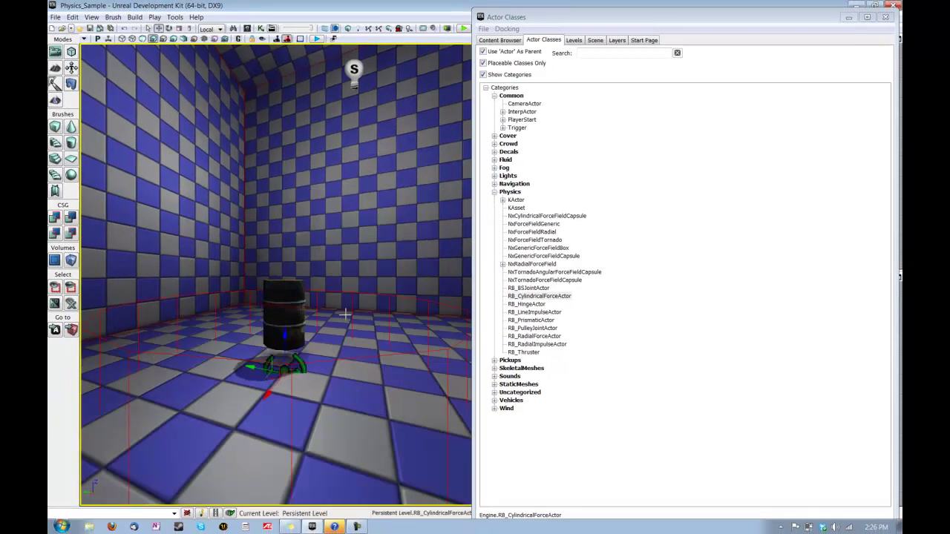
drag(322, 341, 354, 320)
click(354, 321)
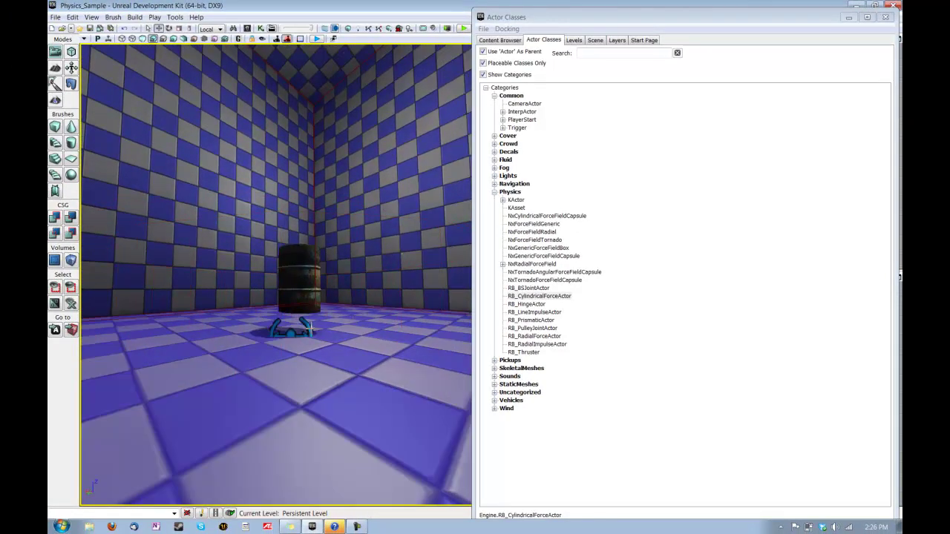
click(309, 328)
drag(371, 356, 396, 363)
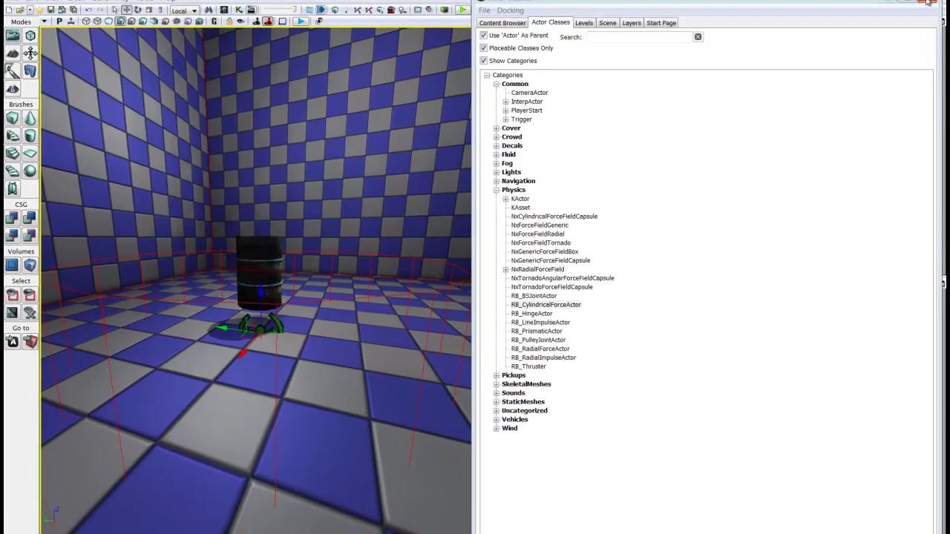
click(886, 16)
mouse_move(354, 369)
mouse_down()
mouse_move(336, 368)
mouse_move(345, 369)
mouse_up()
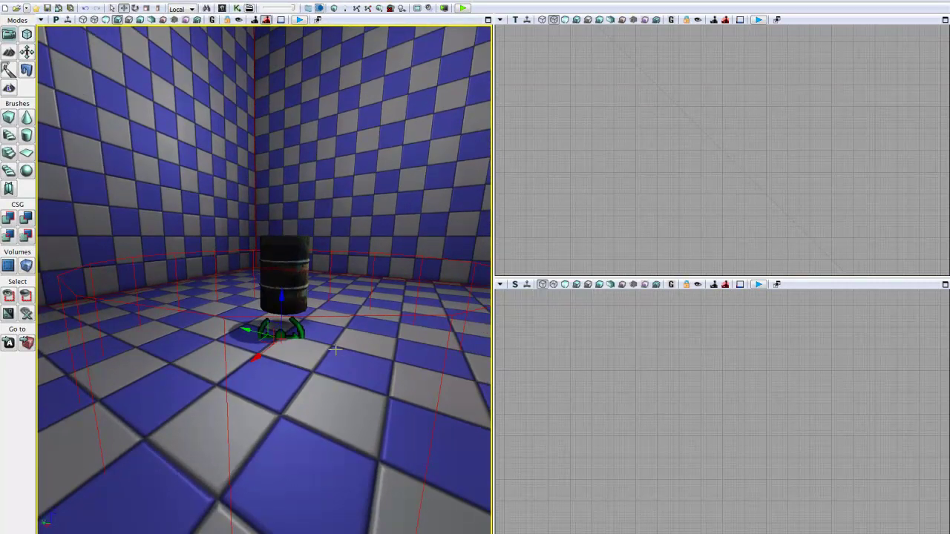
Open the force actor's properties with F4 and re-expand the RB Cylindrical Force Actor category
key(F4)
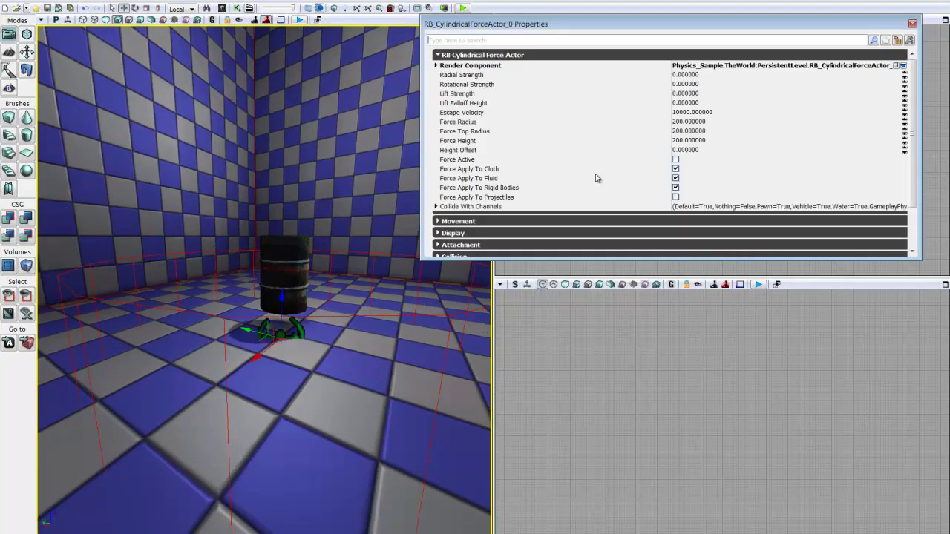
click(437, 56)
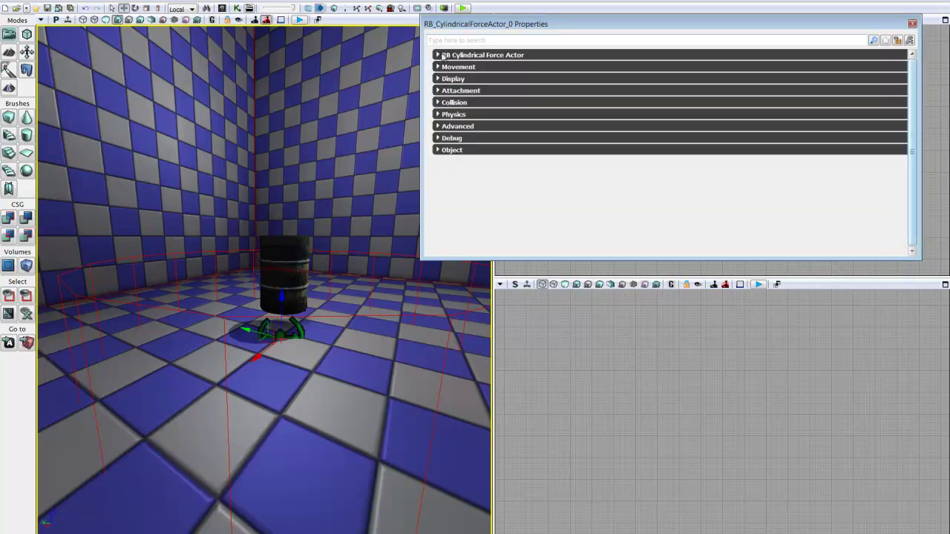
click(437, 56)
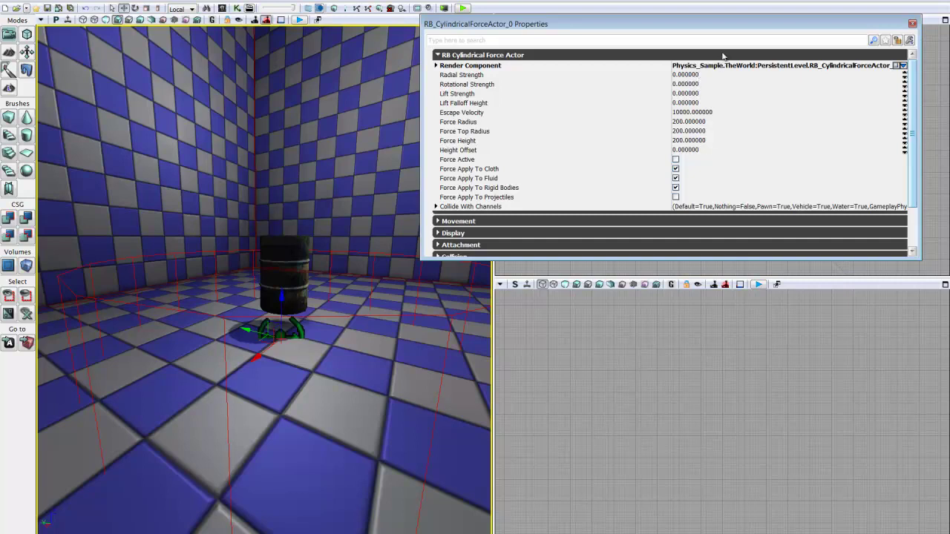
Enter -2000 for Radial Strength and 250 for Rotational Strength
click(687, 76)
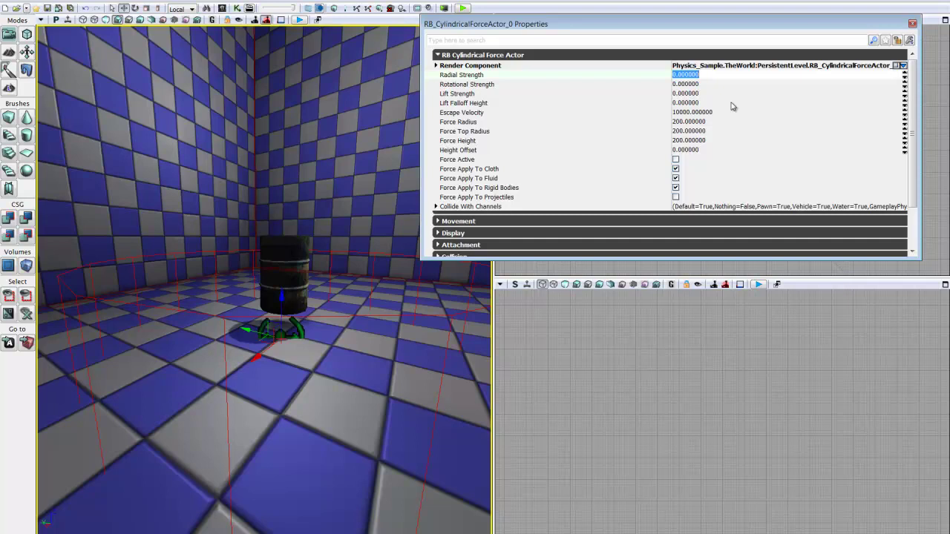
text(-2000)
key(Tab)
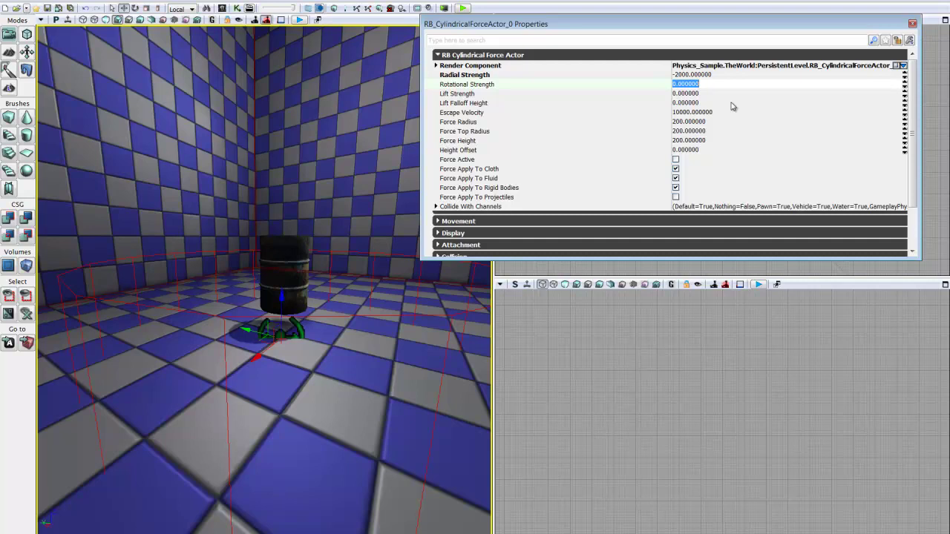
text(250)
Commit Rotational Strength 250 and enter 200 in the Lift Strength field
key(Tab)
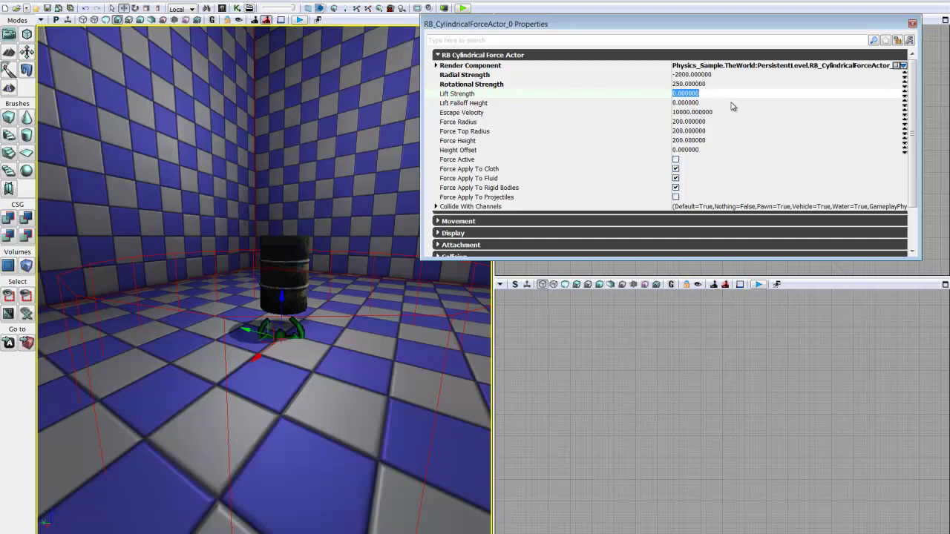
text(200)
key(Tab)
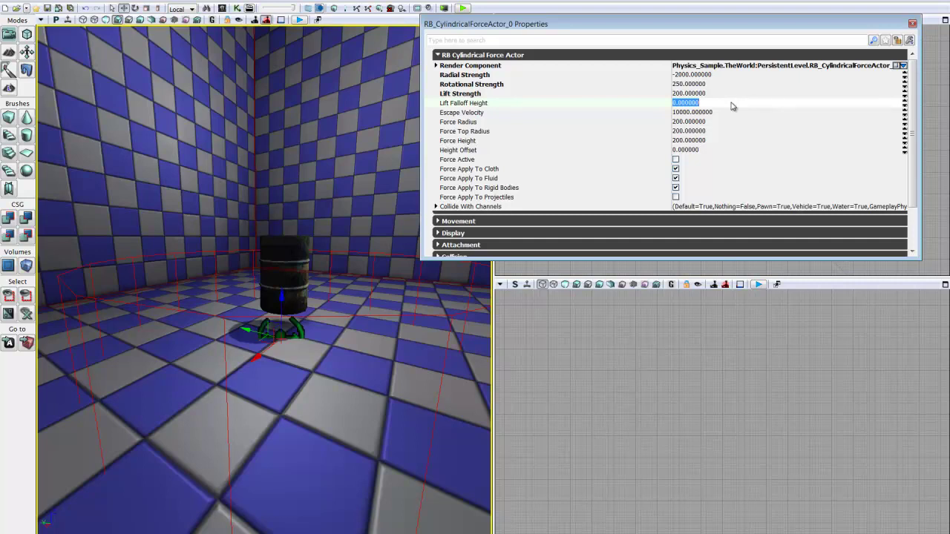
Enter 0.2 for Lift Falloff Height and 350 for Force Top Radius, leaving Escape Velocity and Force Radius unchanged
text(.2)
key(Tab)
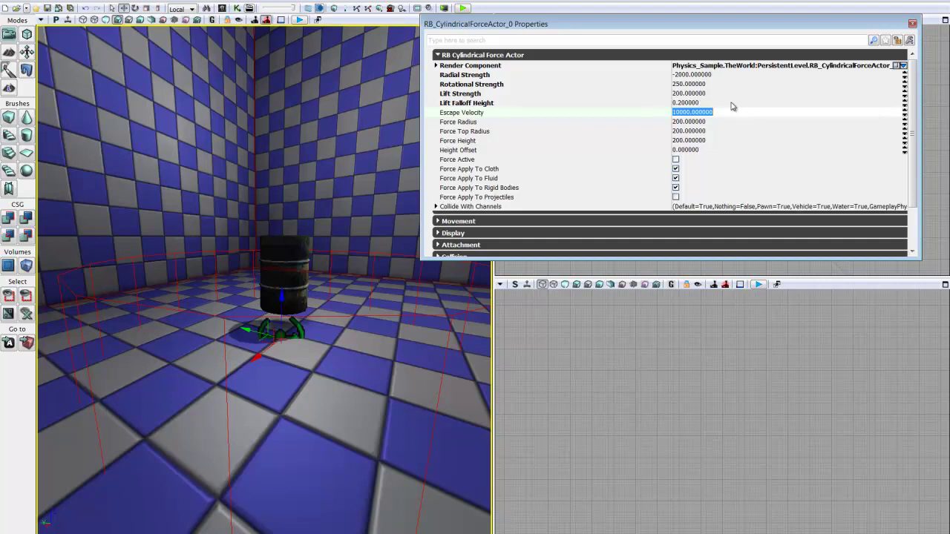
key(Tab)
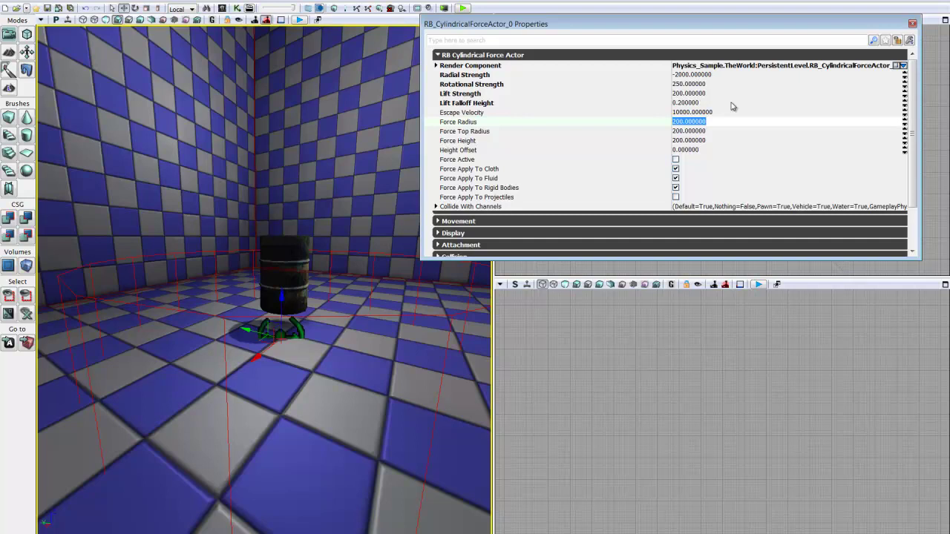
key(Tab)
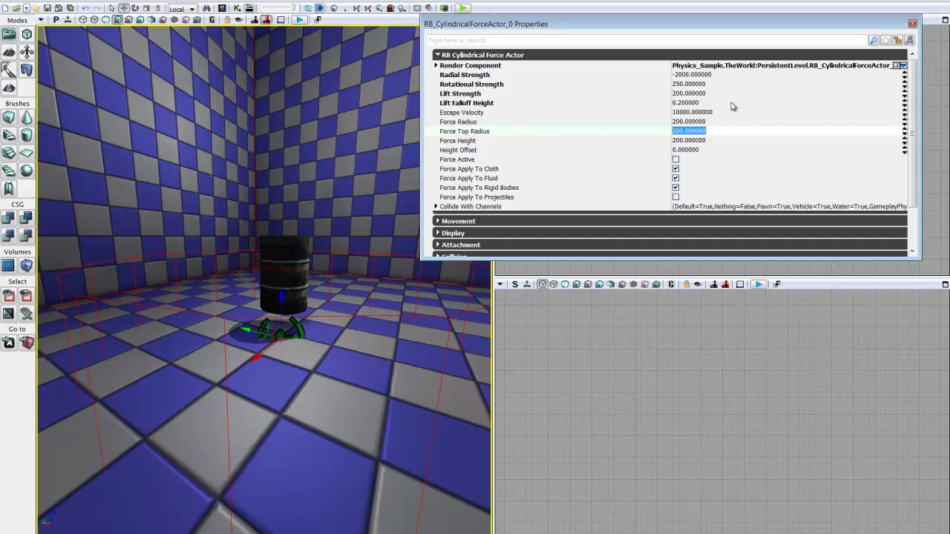
text(350)
key(Tab)
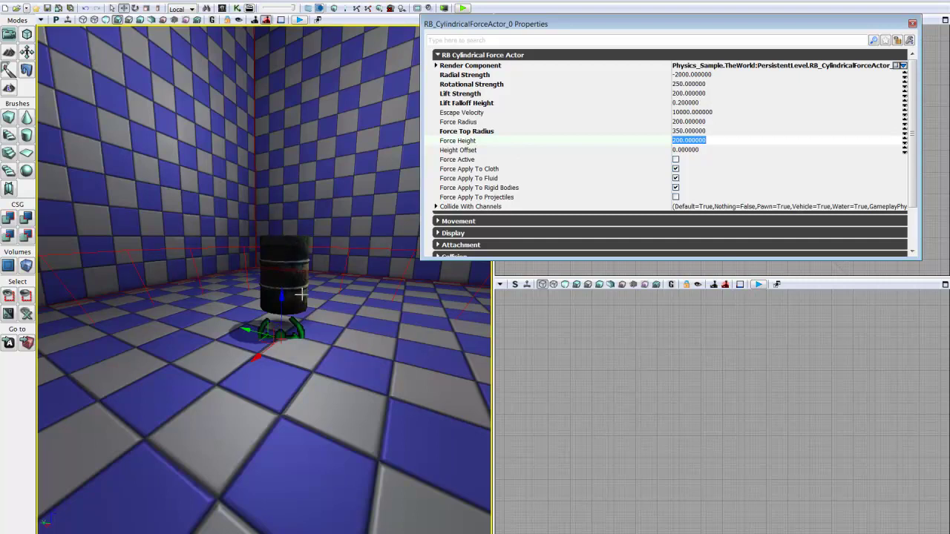
Replace the Force Height value 200 with 768
shift+click(692, 143)
shift+click(711, 142)
text(768)
key(Return)
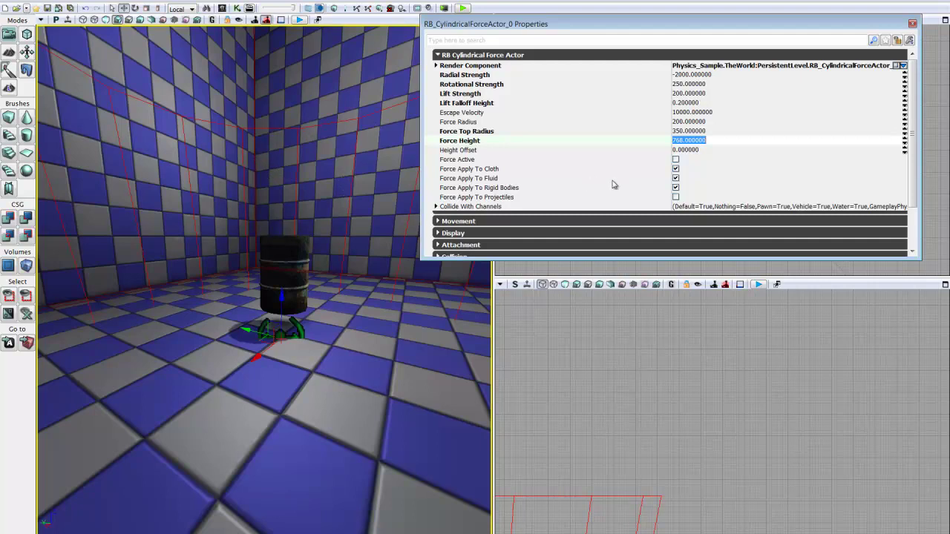
Test moving the force actor up the barrel, undo it, and adjust the perspective view
mouse_move(283, 218)
middle_down()
mouse_move(246, 341)
mouse_move(276, 248)
mouse_move(272, 278)
mouse_move(242, 154)
mouse_move(282, 215)
middle_up()
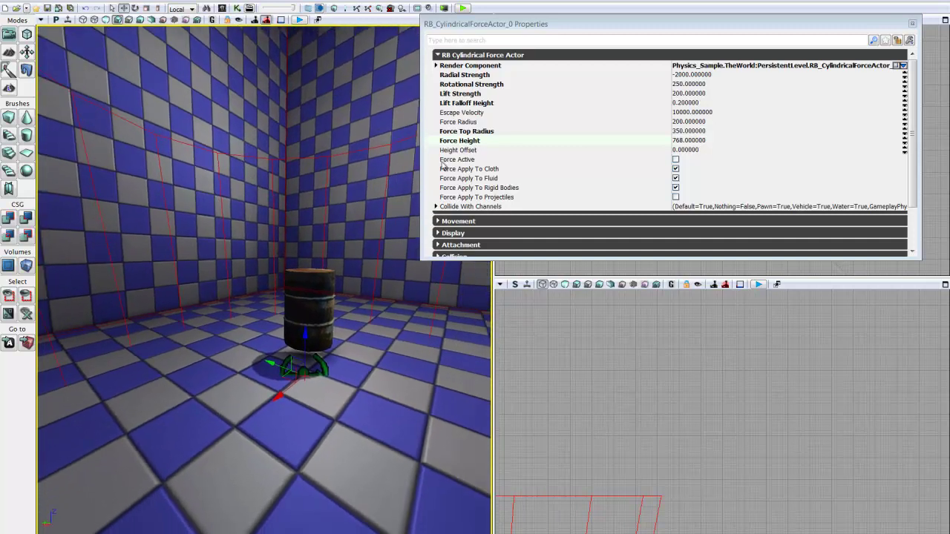
drag(306, 335, 315, 211)
key(ctrl+z)
right_drag(342, 348, 354, 348)
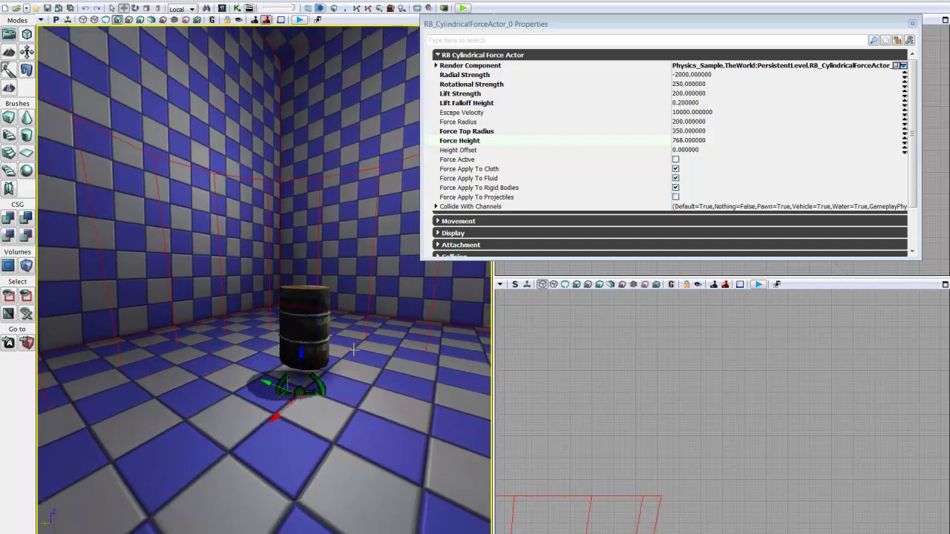
Enter 768/2 in Height Offset so it reads 384, then orbit the perspective view
click(676, 150)
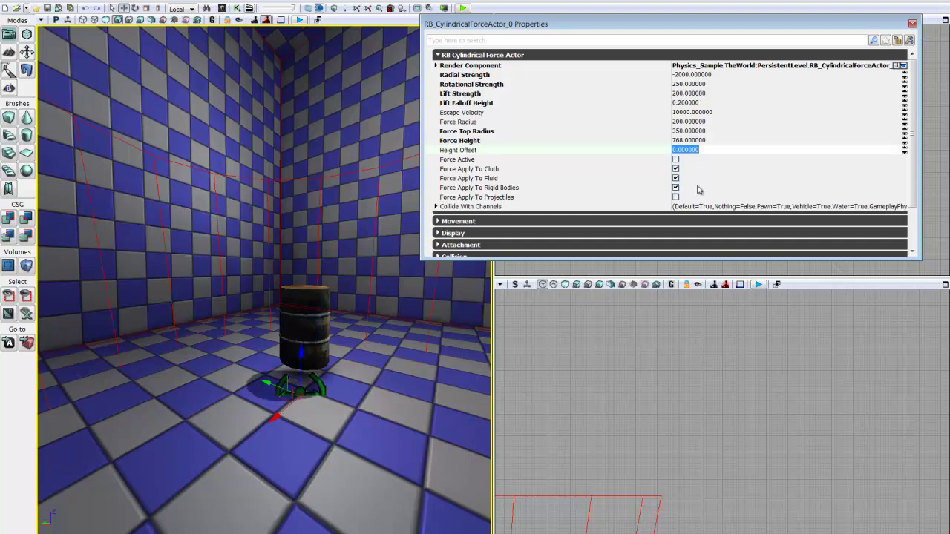
text(768/2)
key(Return)
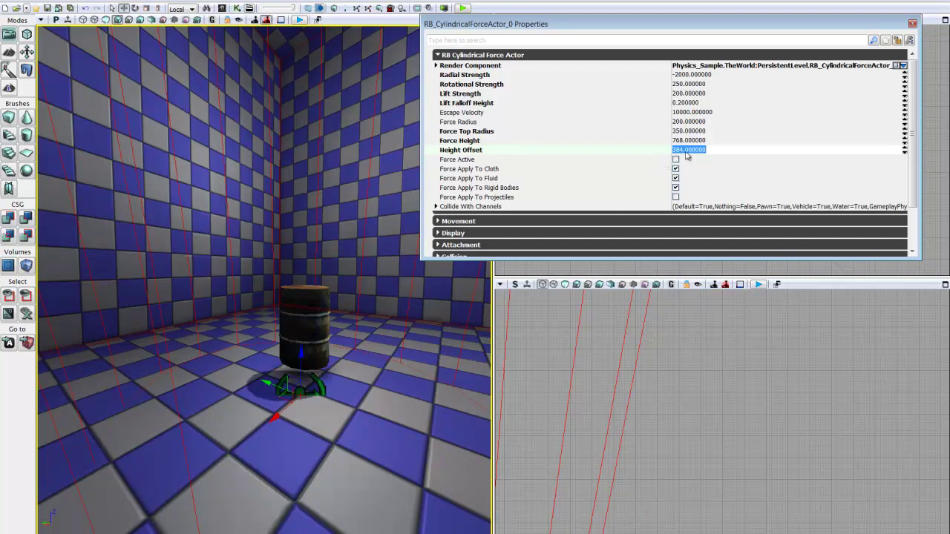
drag(324, 338, 343, 393)
right_drag(343, 394, 360, 354)
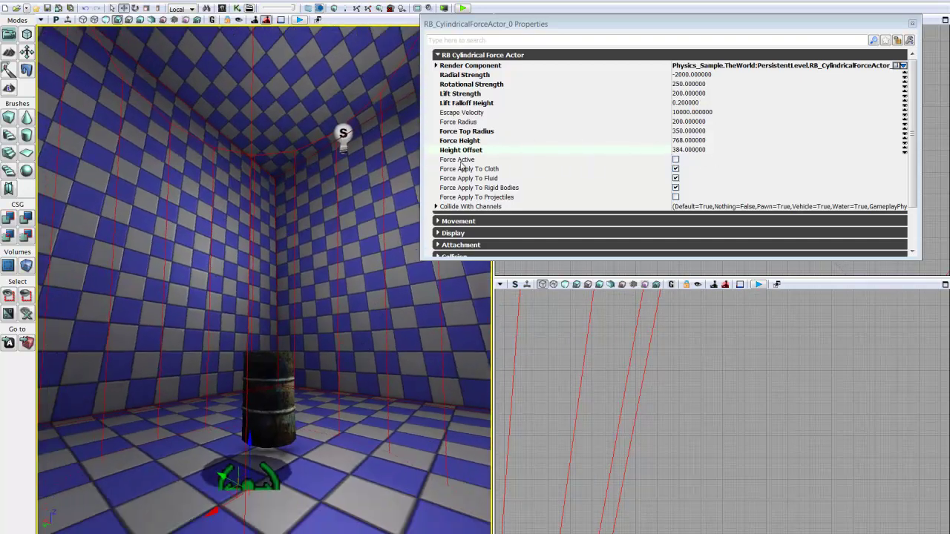
Tick Force Active and make sure Force Apply To Rigid Bodies is checked
click(676, 160)
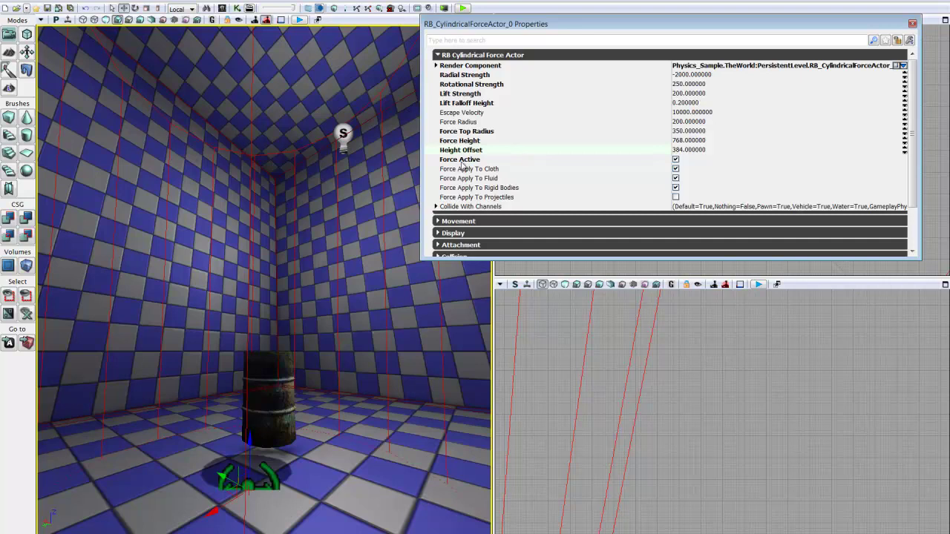
drag(201, 374, 235, 363)
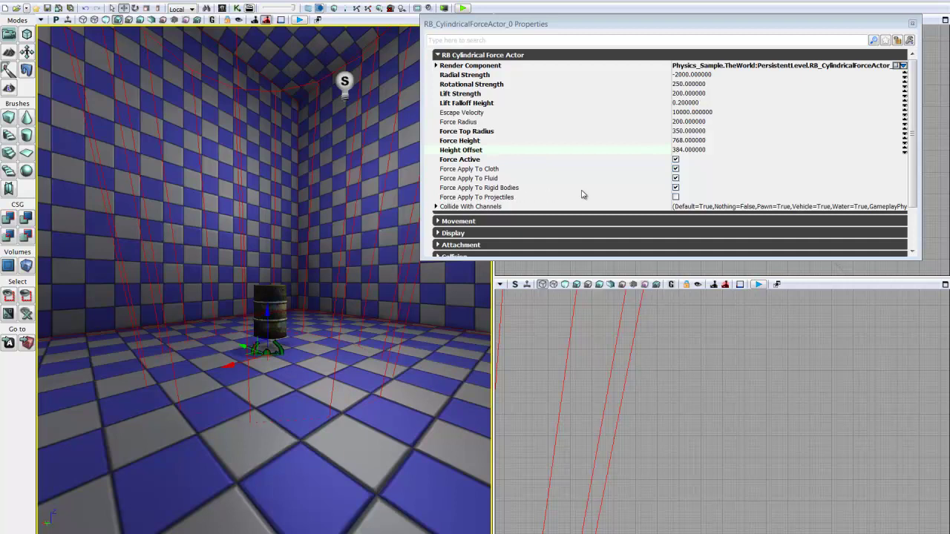
click(675, 187)
Close Properties, run Build All, dismiss Map Check, and Play from Here on the floor before the barrel
click(912, 25)
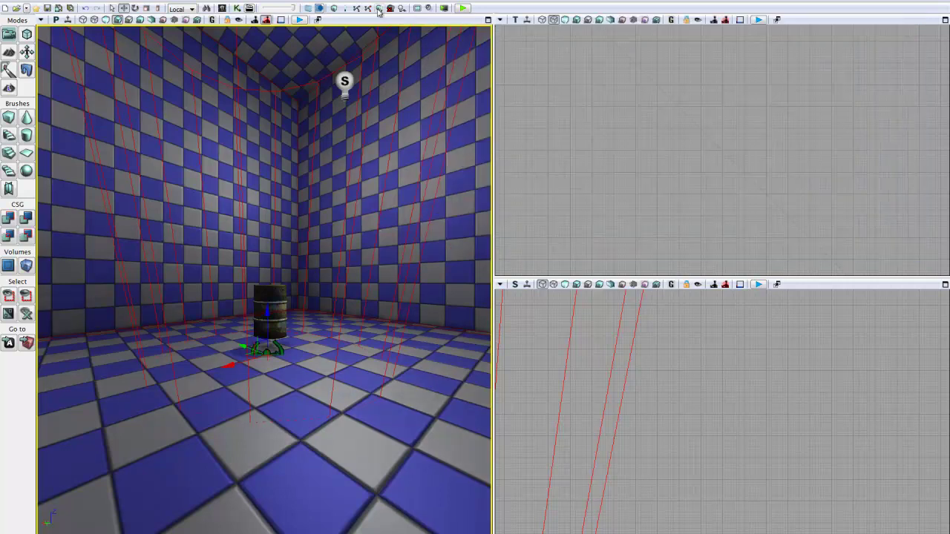
click(380, 8)
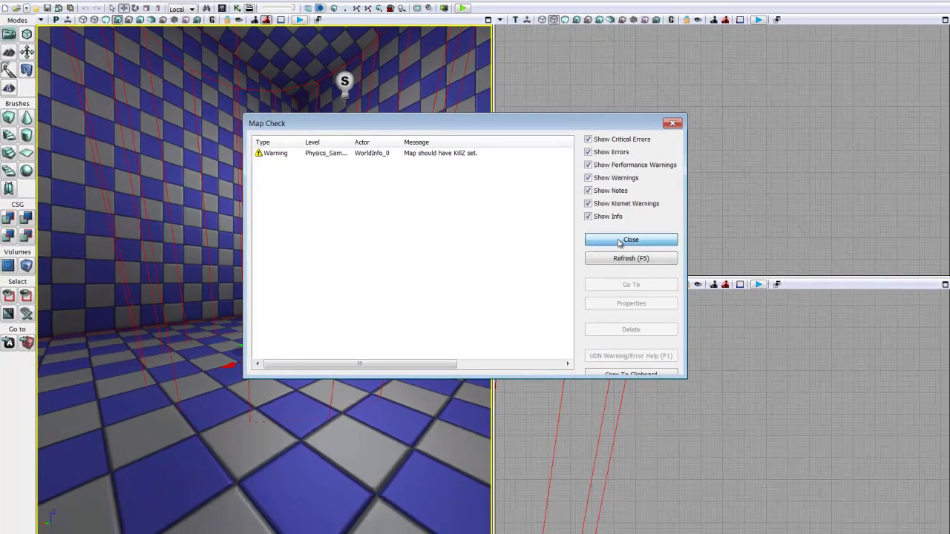
click(630, 239)
right_click(291, 472)
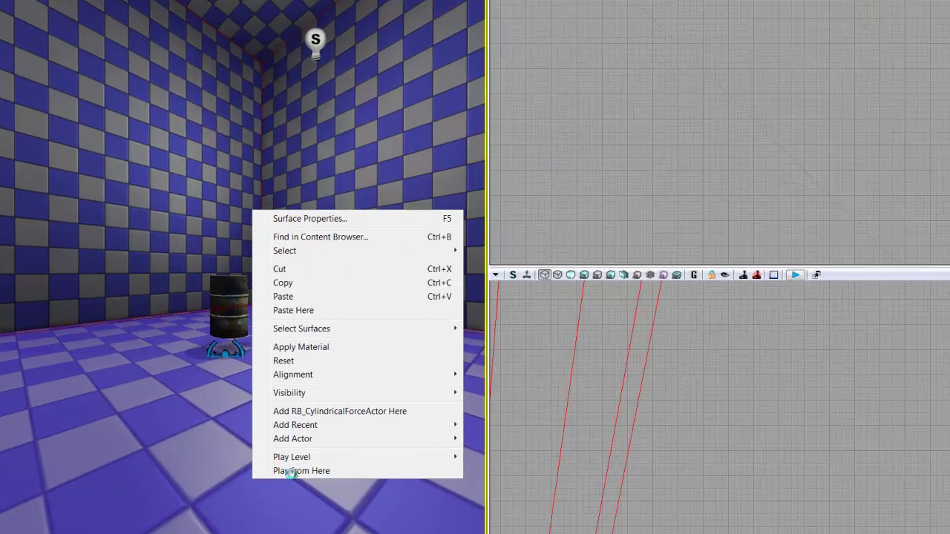
click(326, 456)
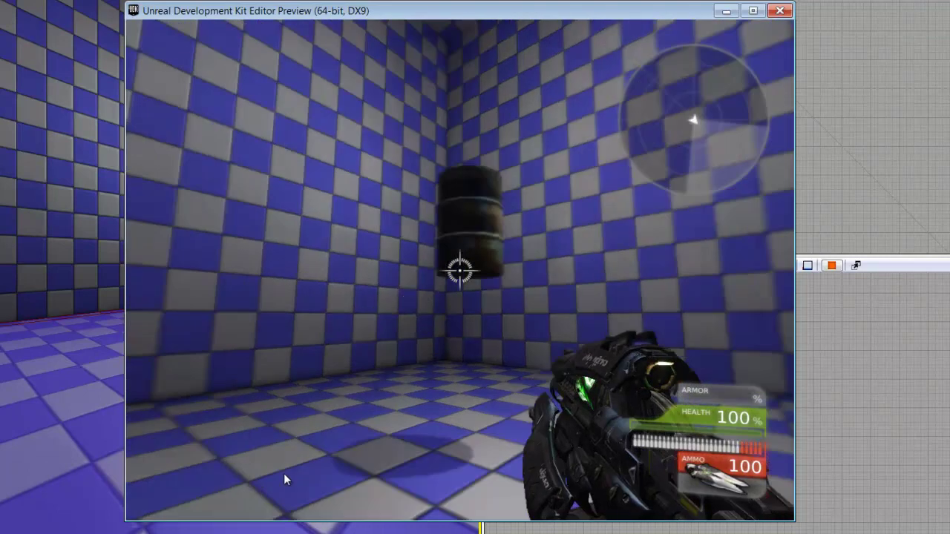
Shoot the barrel, walk toward it to watch the force lift it, then exit the play test
click(278, 466)
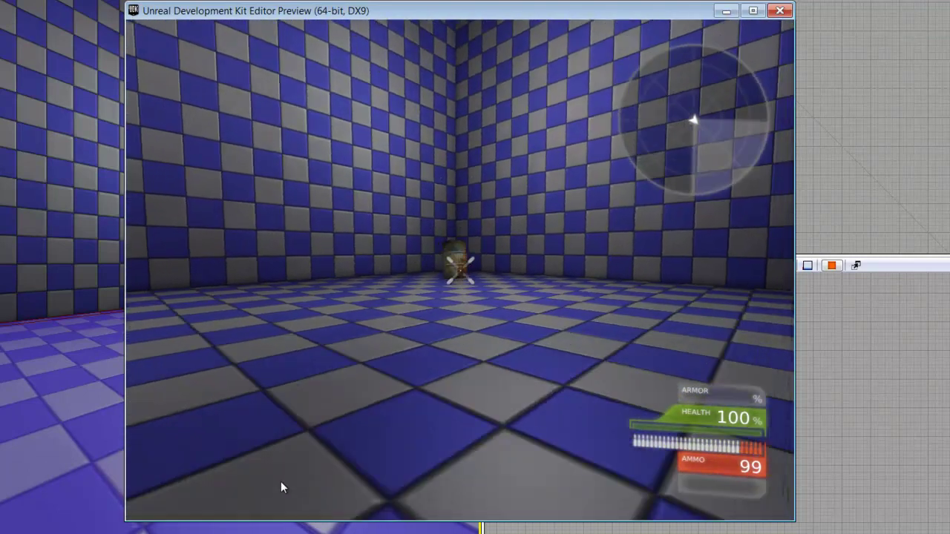
key(w)
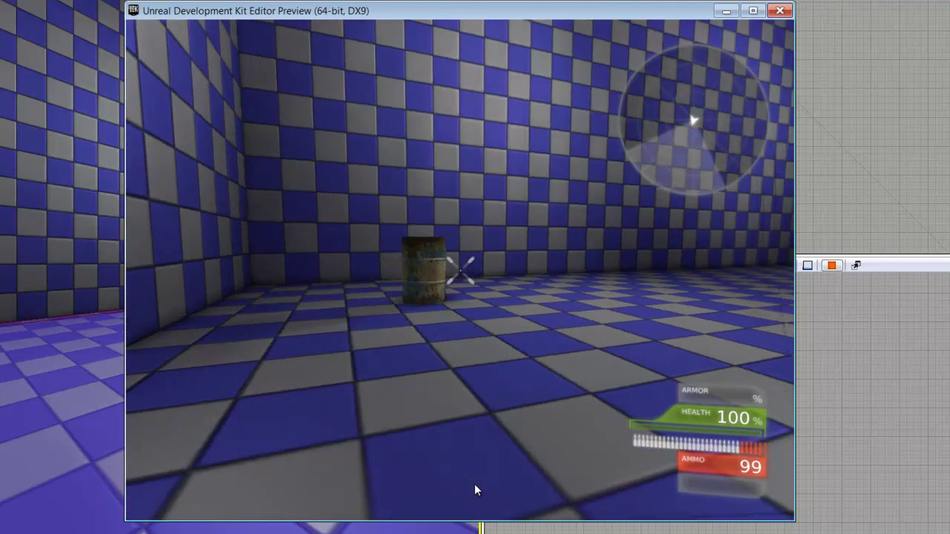
key(a)
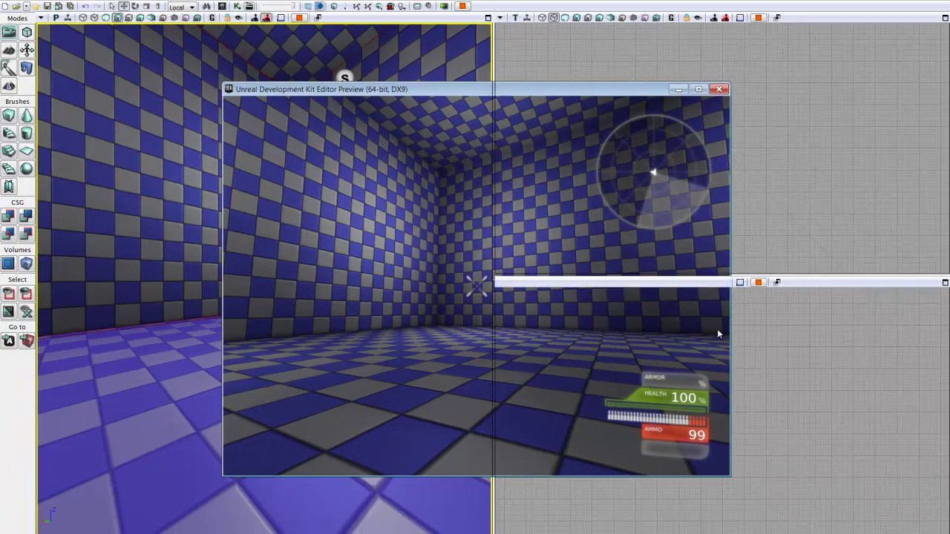
key(Escape)
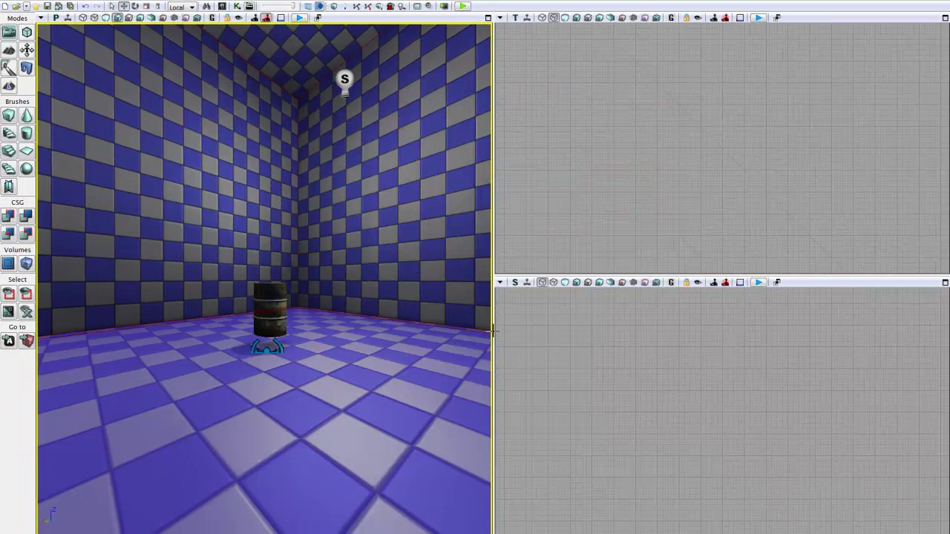
Open the Content Browser's Actor Classes tab to list the Physics force actors
mouse_move(350, 361)
right_down()
mouse_move(342, 357)
mouse_move(357, 347)
right_up()
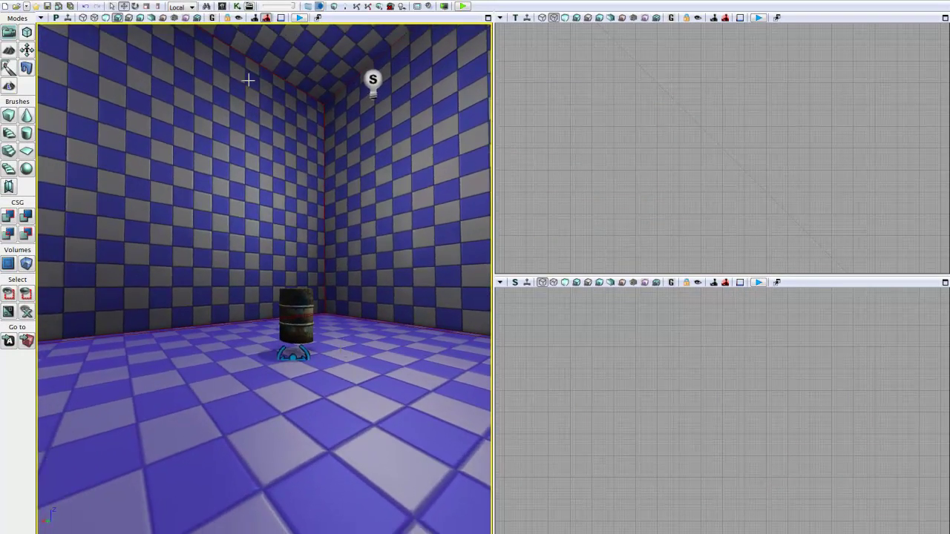
click(222, 6)
click(551, 9)
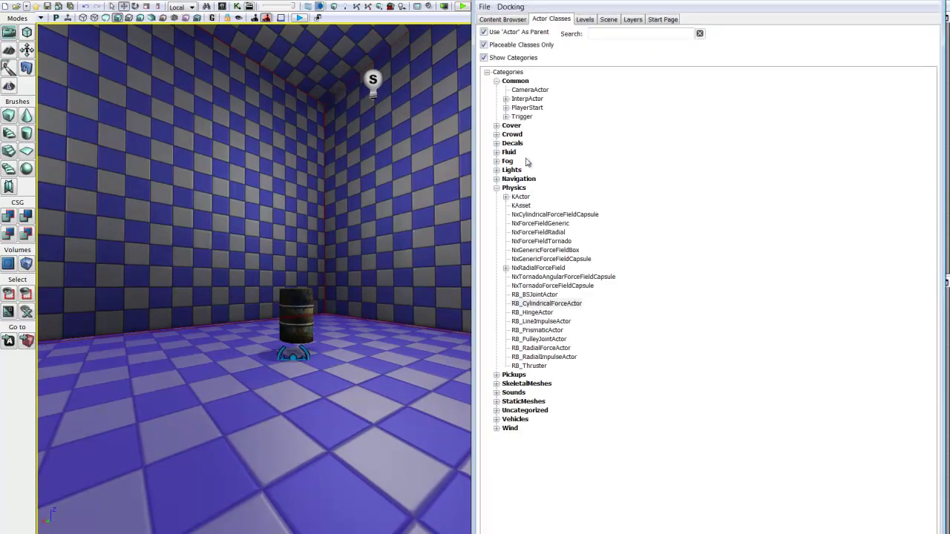